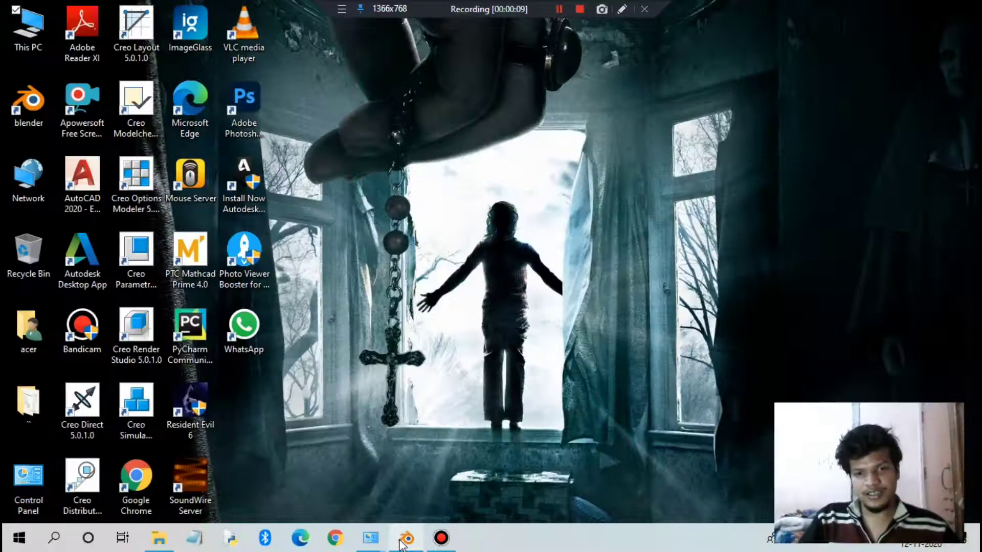
# Step: Restore the Blender window from the taskbar
pyautogui.click(404, 541)
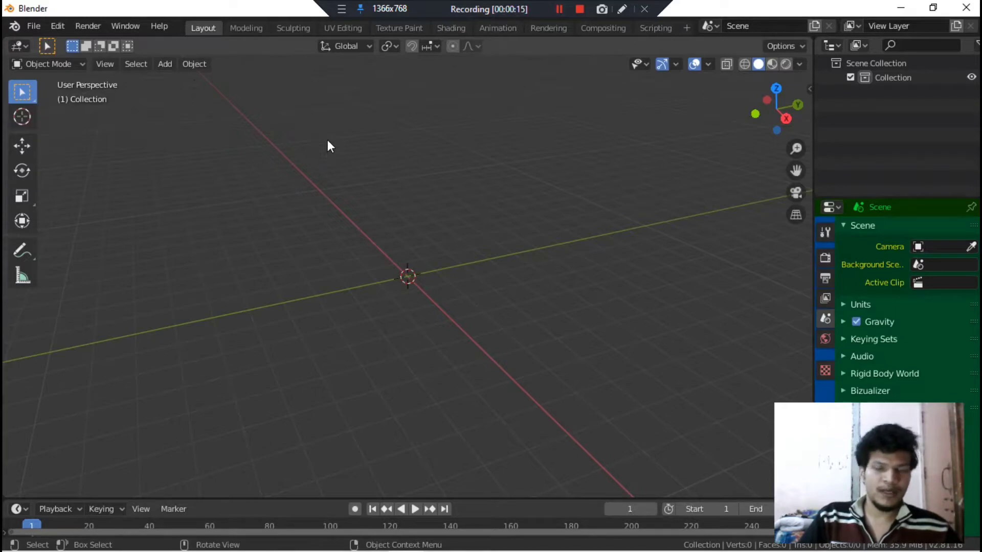
# Step: Switch to the Shading workspace and open the node editor's shader-type list
pyautogui.click(462, 33)
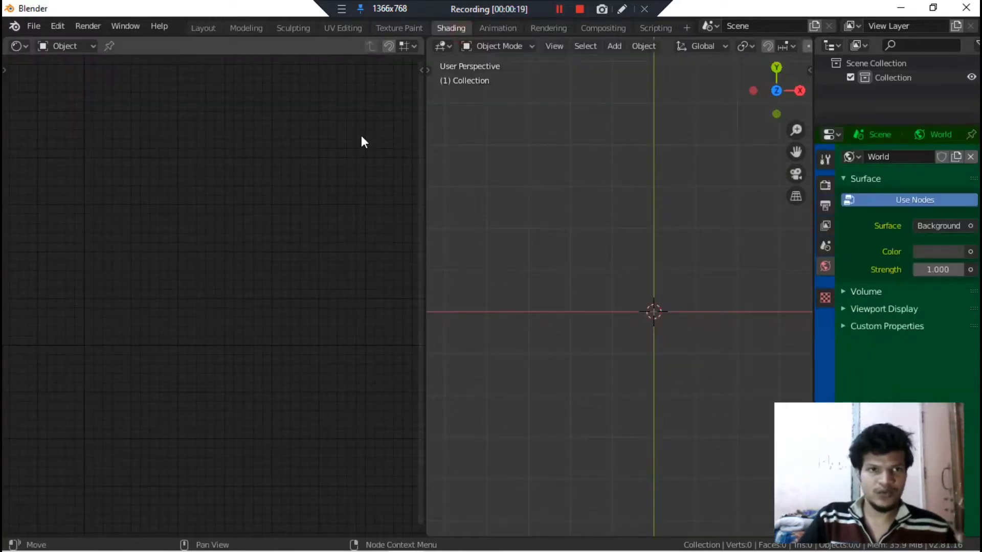
pyautogui.click(78, 47)
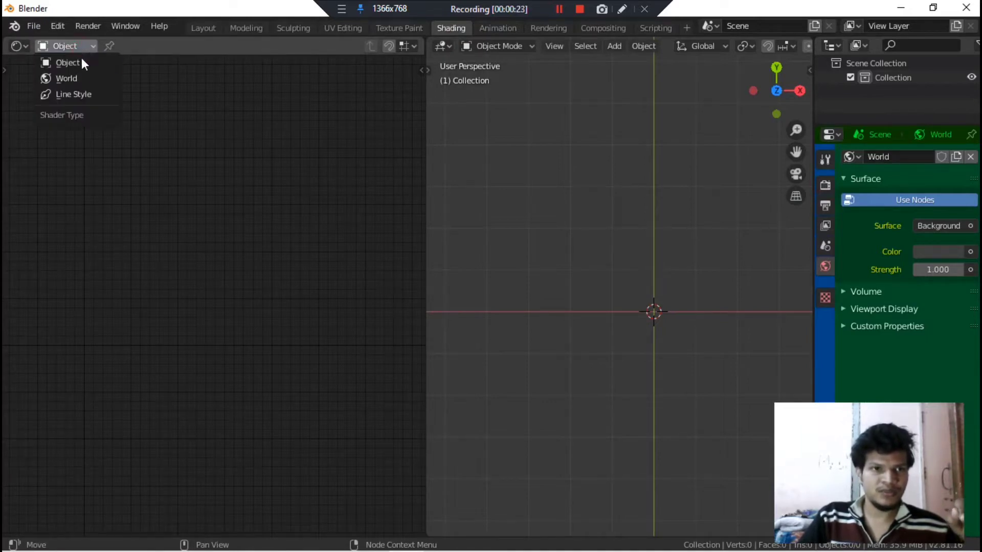
# Step: Show the World shader nodes and reposition the Background and World Output nodes
pyautogui.click(82, 77)
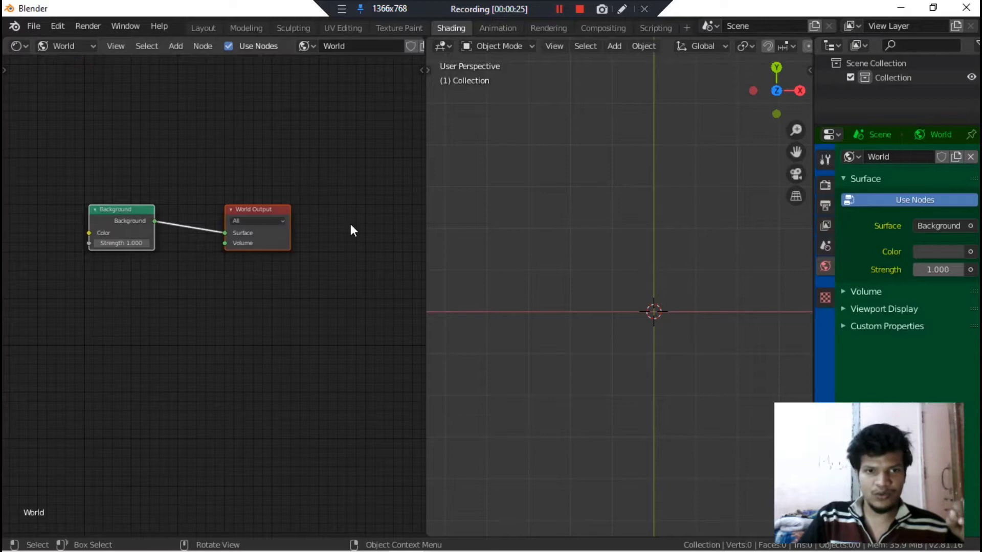
pyautogui.moveTo(44, 138); pyautogui.dragTo(304, 320)
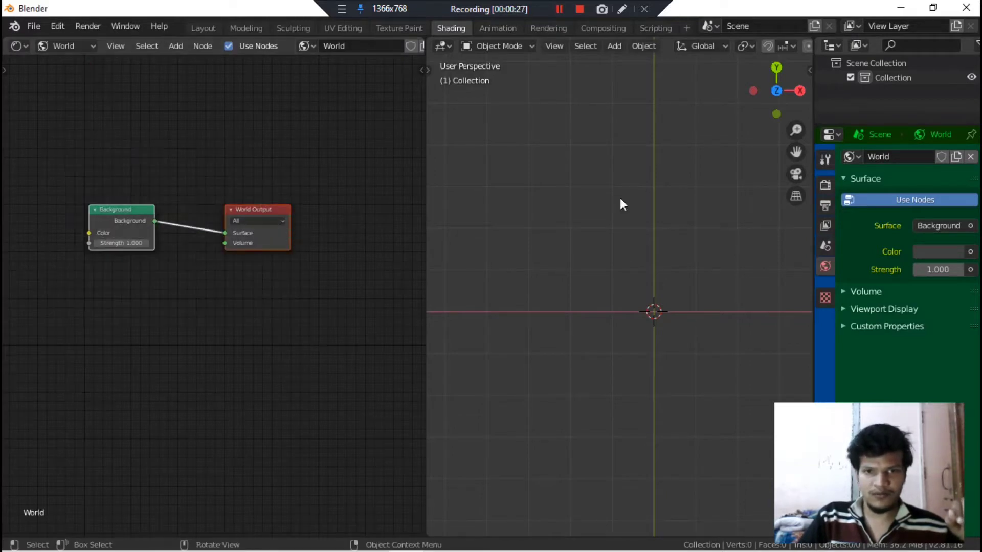
pyautogui.moveTo(639, 339); pyautogui.dragTo(634, 245, button='middle')
pyautogui.scroll(3, 268, 305)
pyautogui.moveTo(149, 261); pyautogui.dragTo(275, 297, button='middle')
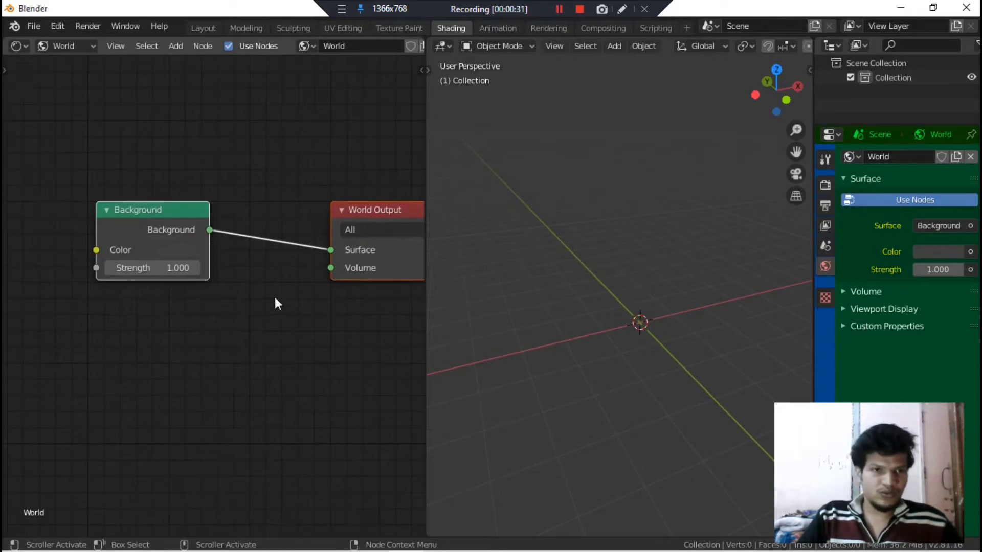
pyautogui.click(137, 213)
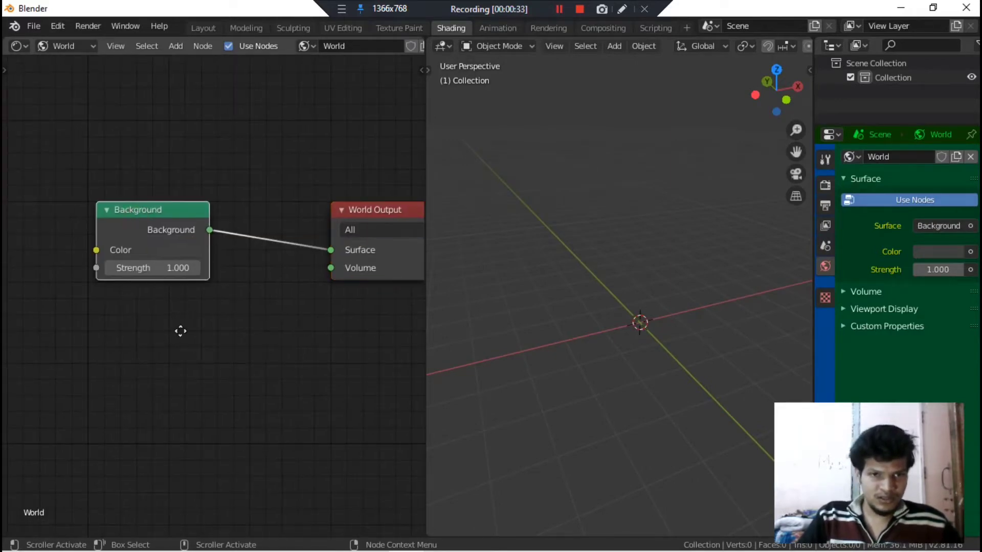
pyautogui.rightClick(324, 226)
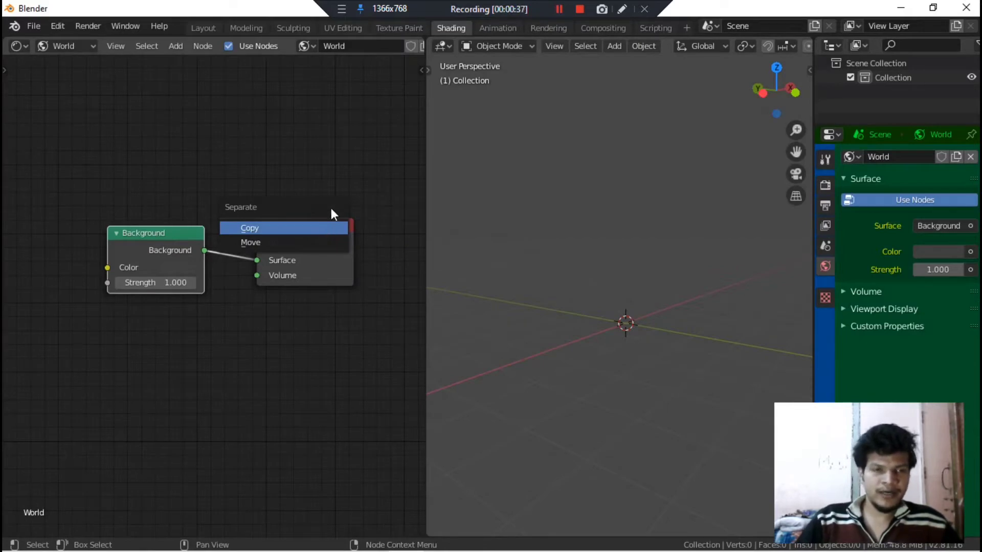
pyautogui.click(291, 171)
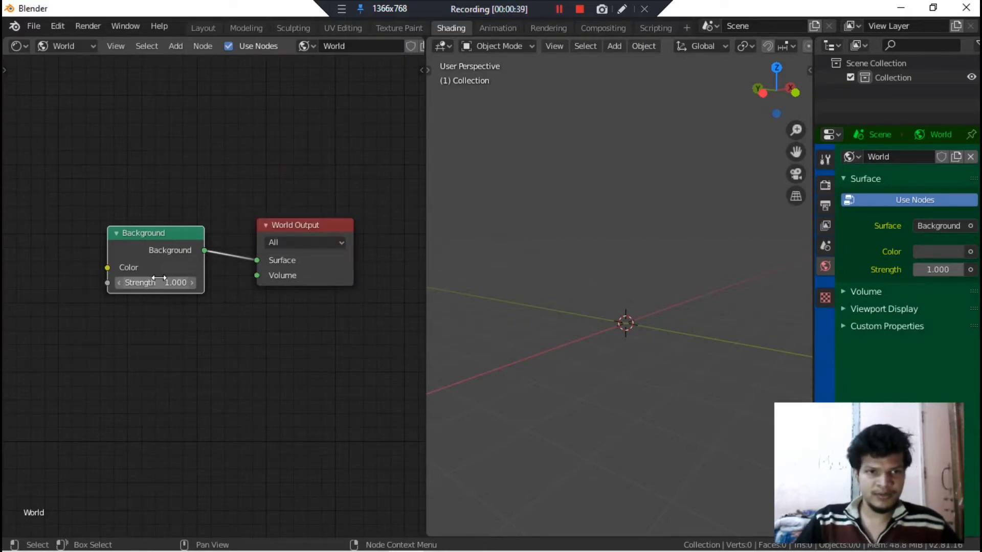
# Step: Set the 3D view to Solid shading and recentre the World nodes in the editor
pyautogui.click(137, 175)
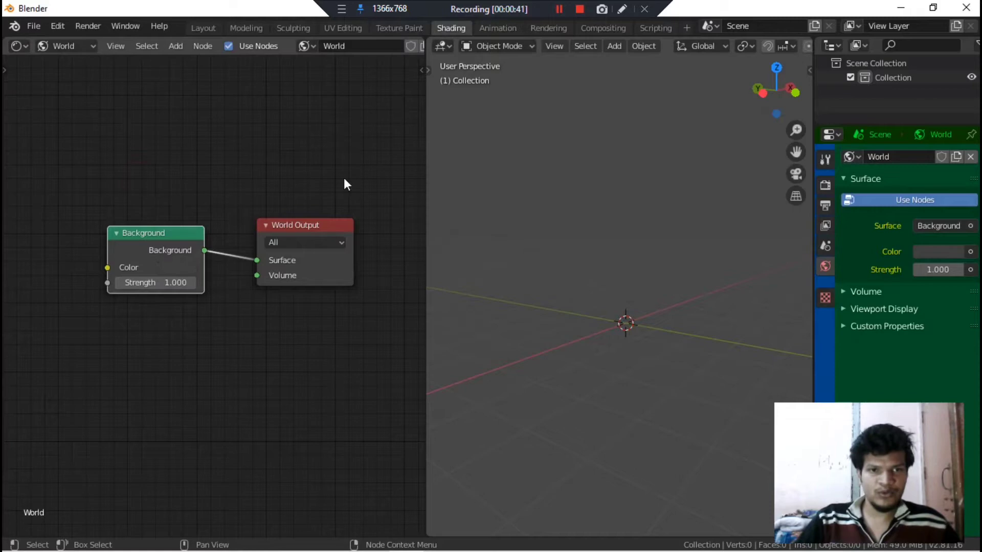
pyautogui.moveTo(287, 176); pyautogui.dragTo(378, 387)
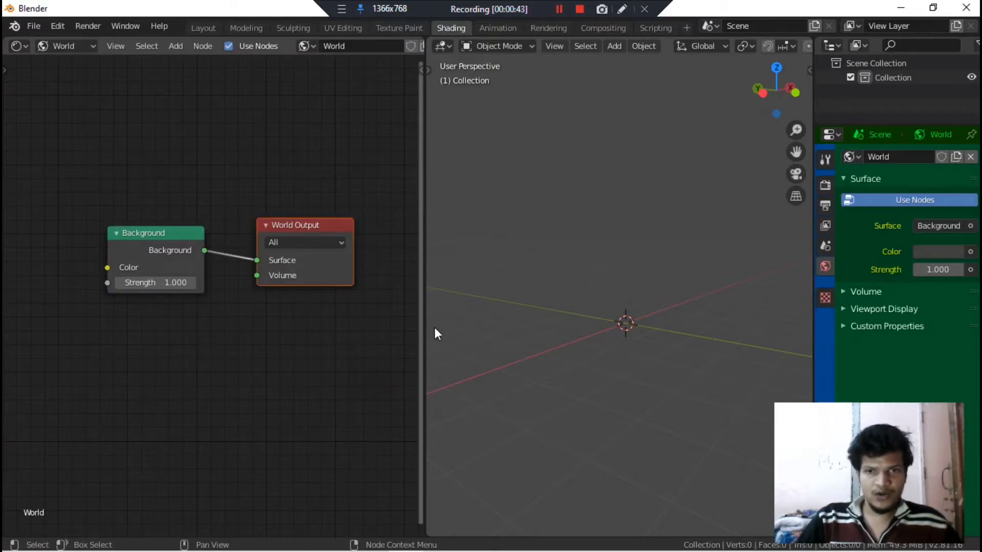
pyautogui.scroll(-5, 781, 44)
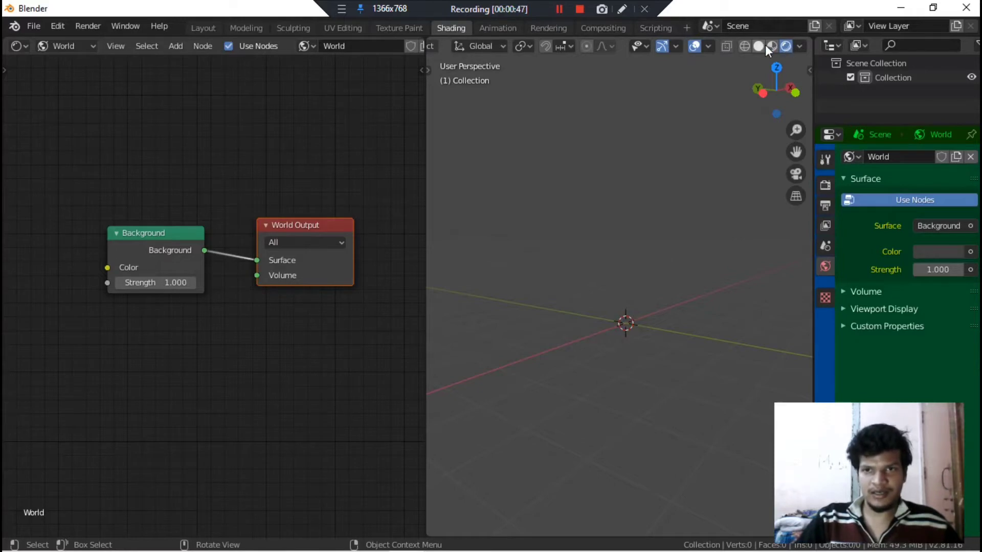
pyautogui.click(765, 45)
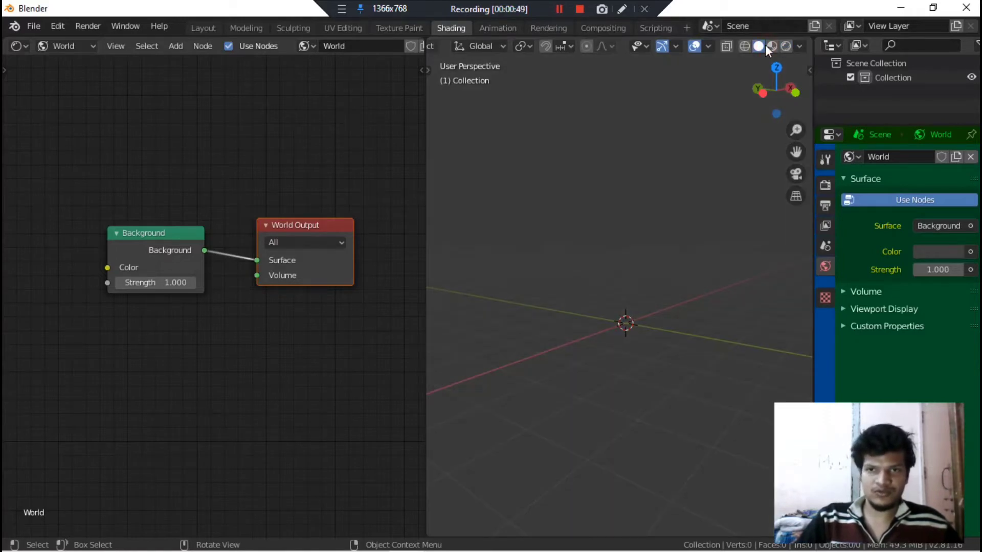
pyautogui.moveTo(668, 333); pyautogui.dragTo(743, 90, button='middle')
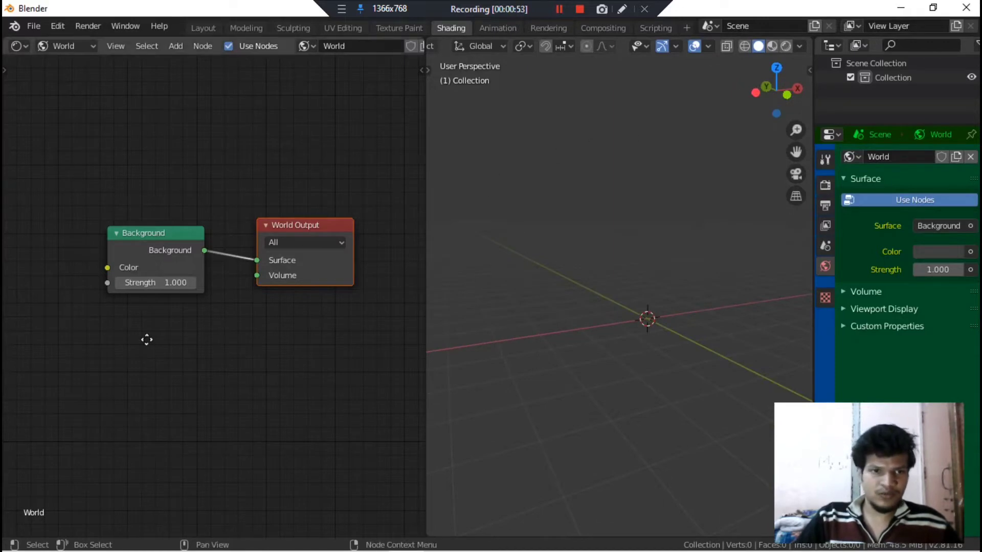
pyautogui.moveTo(5, 235); pyautogui.dragTo(55, 266, button='middle')
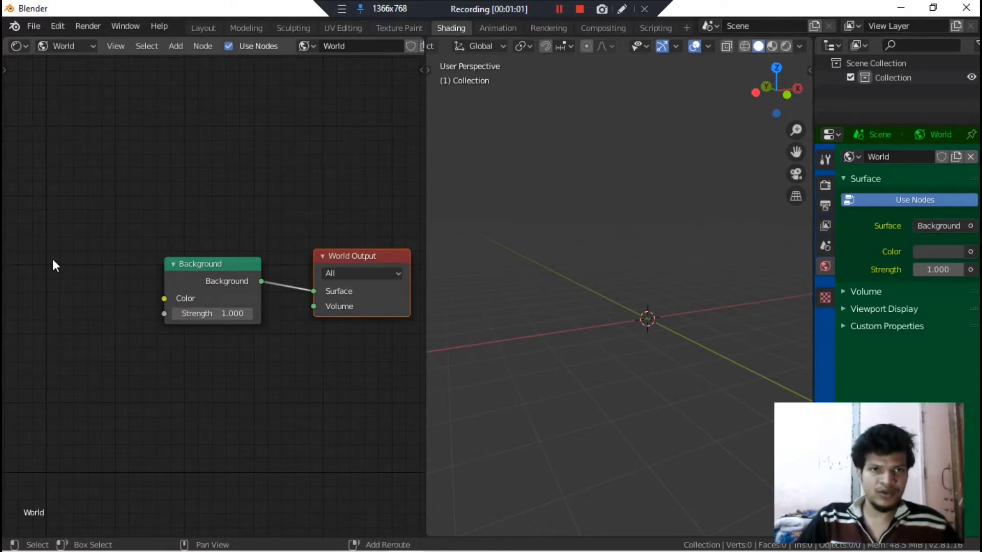
# Step: Add a Noise Texture node to the World node tree via search 'noi'
pyautogui.hotkey('shift', 'a')
pyautogui.click(181, 49)
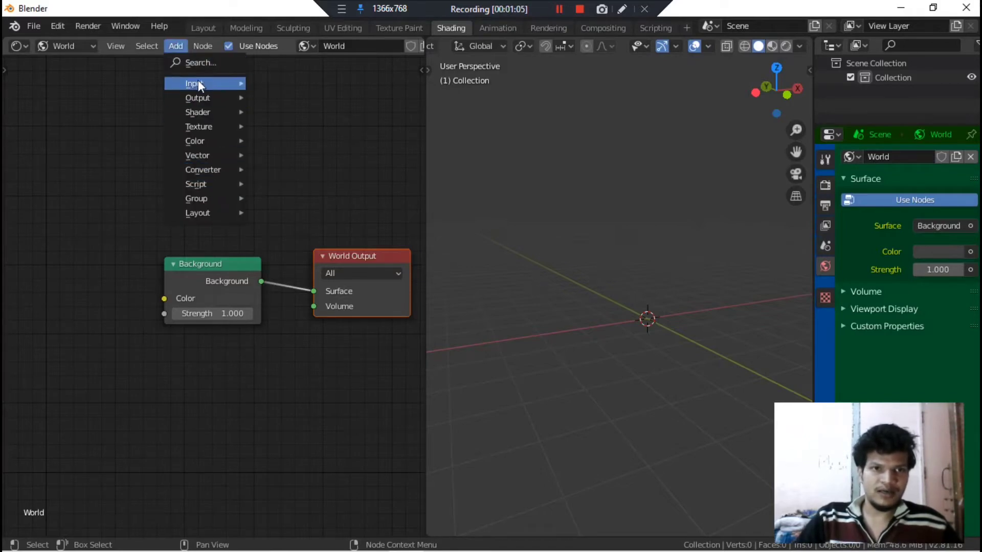
pyautogui.click(207, 62)
pyautogui.write('noi')
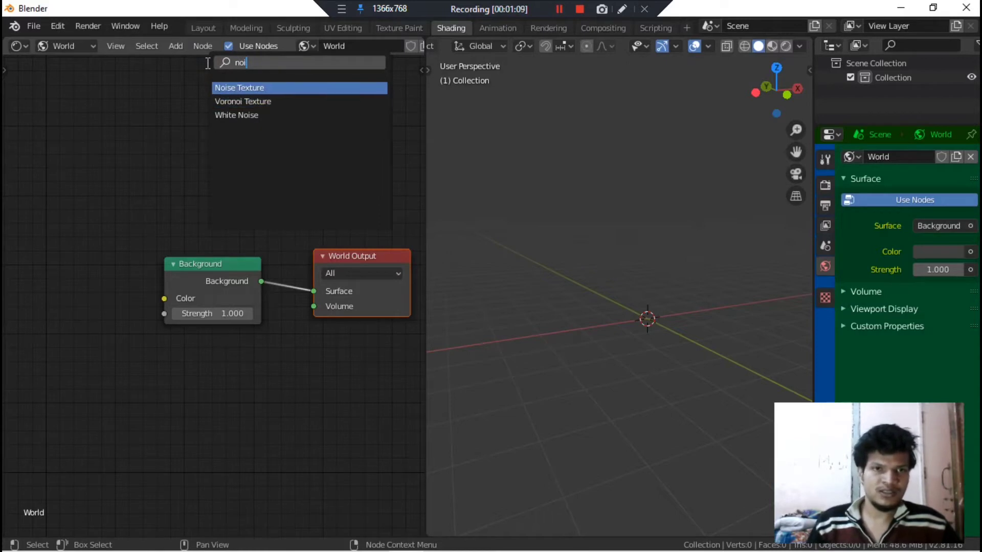
pyautogui.press('Return')
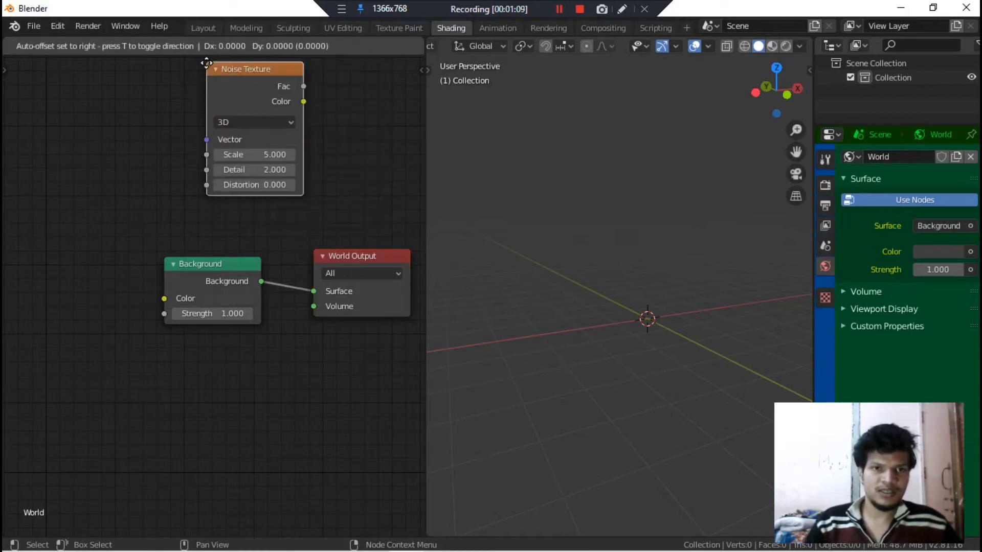
pyautogui.click(161, 318)
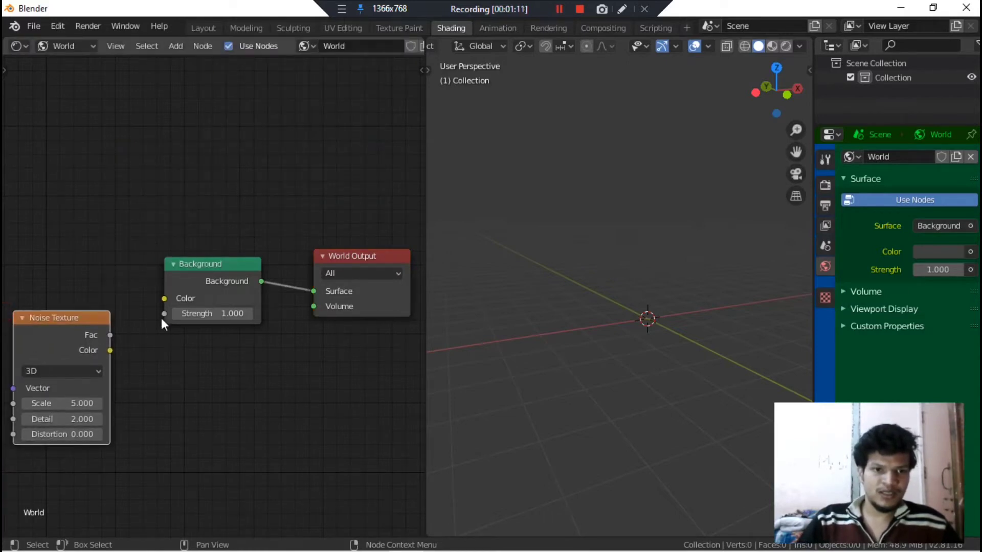
pyautogui.moveTo(161, 318); pyautogui.dragTo(198, 254, button='middle')
# Step: Add a ColorRamp node via search 'col'
pyautogui.hotkey('shift', 'a')
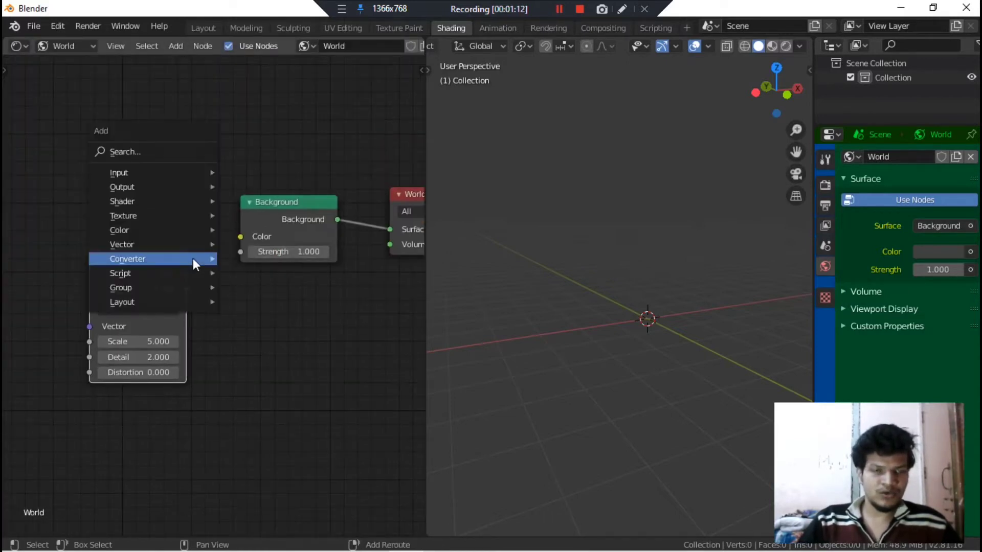
pyautogui.click(155, 147)
pyautogui.write('col')
pyautogui.press('Down')
pyautogui.press('Return')
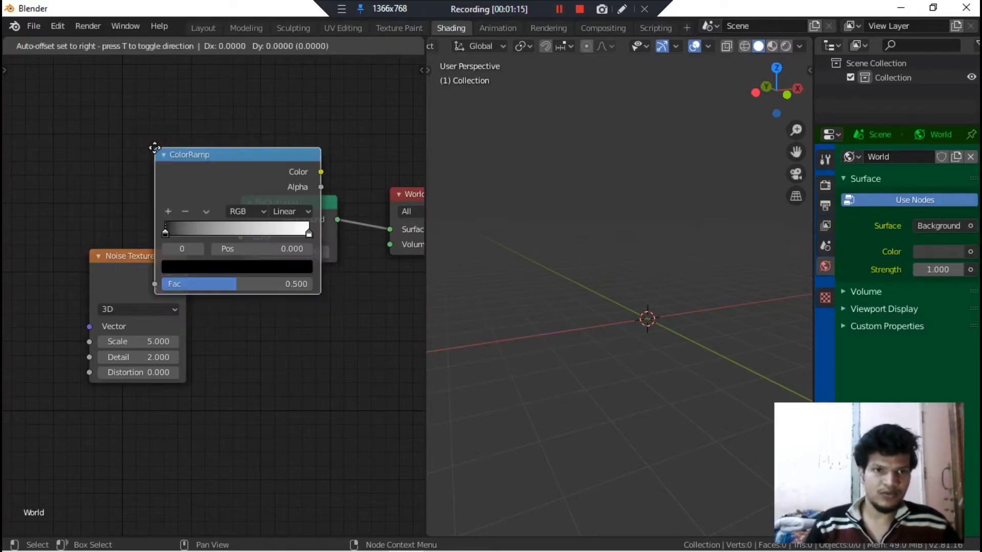
# Step: Place the ColorRamp node and arrange it with the Noise Texture node left of Background
pyautogui.click(212, 353)
pyautogui.moveTo(183, 314); pyautogui.dragTo(100, 225)
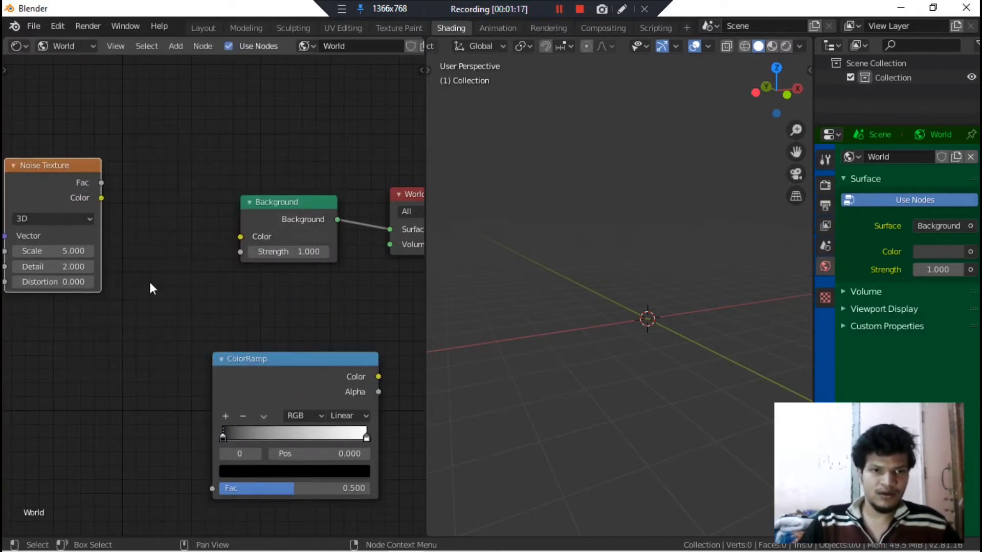
pyautogui.moveTo(246, 372); pyautogui.dragTo(131, 299)
pyautogui.moveTo(143, 225); pyautogui.dragTo(214, 151, button='middle')
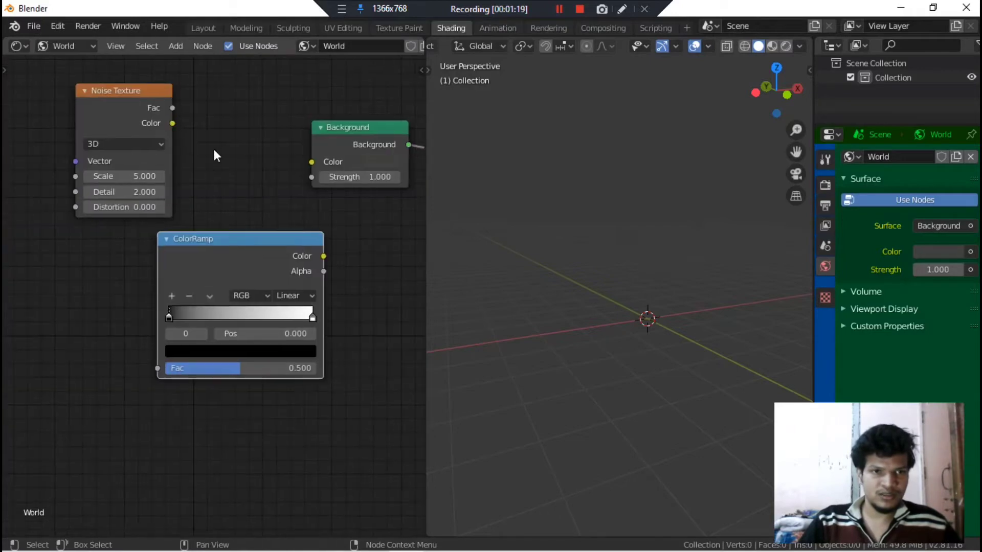
pyautogui.moveTo(91, 136); pyautogui.dragTo(19, 206)
pyautogui.moveTo(302, 241); pyautogui.dragTo(272, 267, button='middle')
pyautogui.moveTo(258, 266); pyautogui.dragTo(250, 202)
# Step: Link Noise Texture Color to ColorRamp Fac and ColorRamp Color to Background Color
pyautogui.moveTo(77, 211); pyautogui.dragTo(130, 350)
pyautogui.moveTo(192, 230); pyautogui.dragTo(143, 222)
pyautogui.moveTo(238, 226); pyautogui.dragTo(285, 181)
pyautogui.moveTo(330, 288); pyautogui.dragTo(252, 325, button='middle')
pyautogui.moveTo(103, 281); pyautogui.dragTo(143, 263)
pyautogui.moveTo(346, 281); pyautogui.dragTo(453, 233, button='middle')
pyautogui.moveTo(278, 220); pyautogui.dragTo(259, 222)
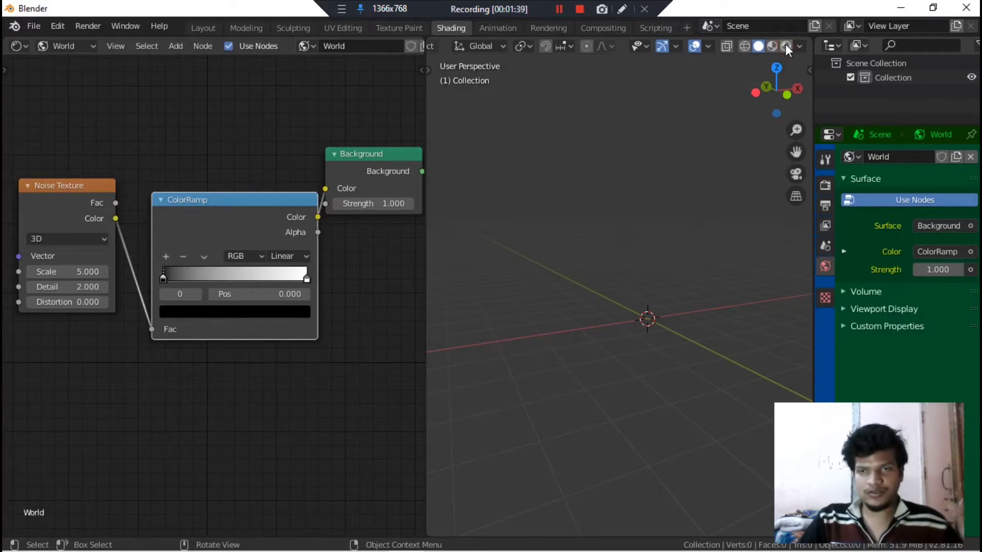
# Step: Switch the 3D view to Rendered shading to preview the cloudy noise world background
pyautogui.click(785, 45)
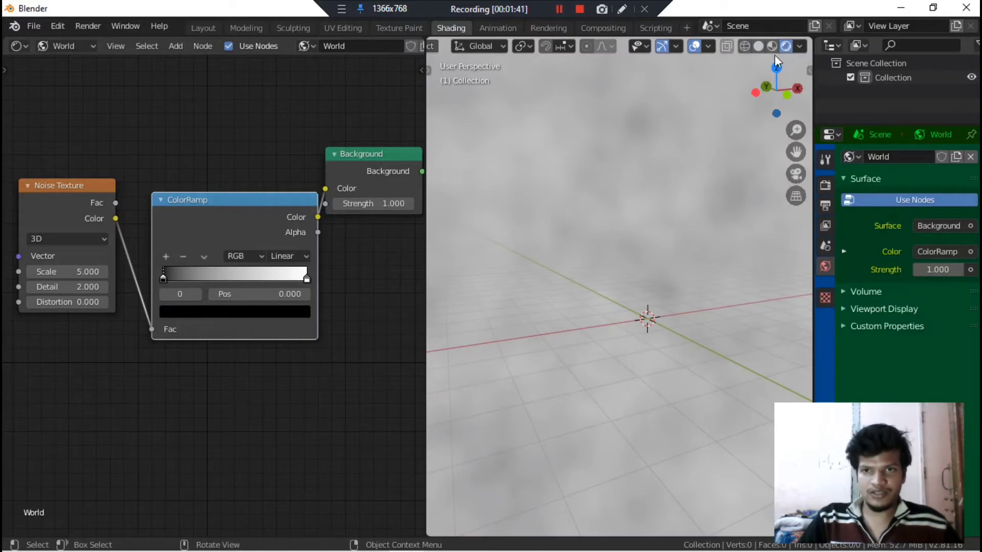
pyautogui.press('z')
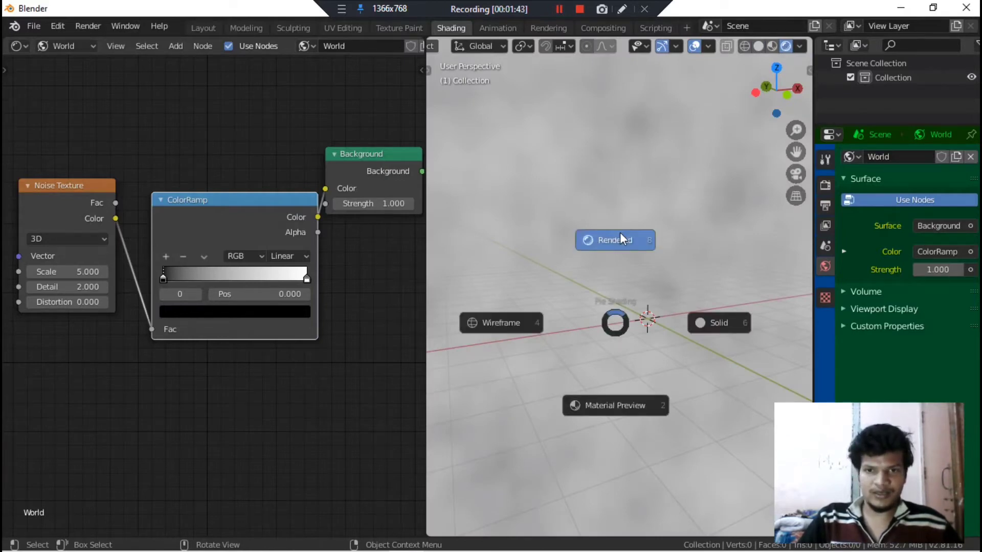
pyautogui.click(620, 232)
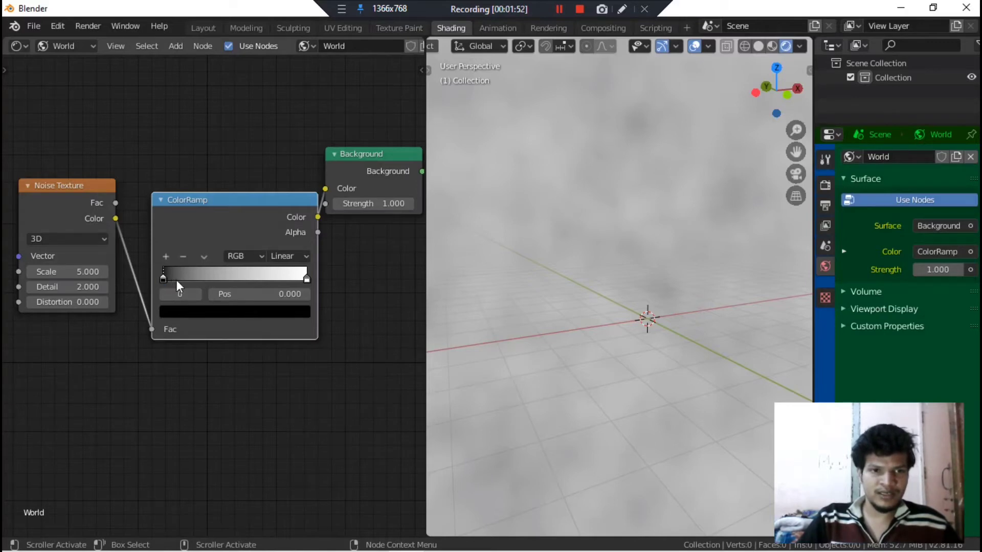
# Step: Widen the ColorRamp's black range and set the Noise Texture Scale to 100
pyautogui.moveTo(176, 280); pyautogui.dragTo(238, 281)
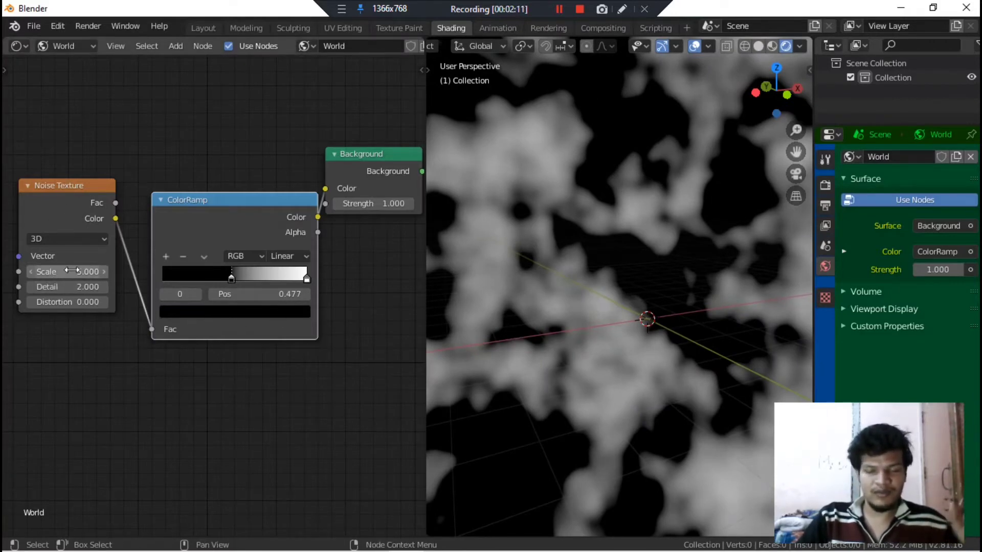
pyautogui.click(72, 271)
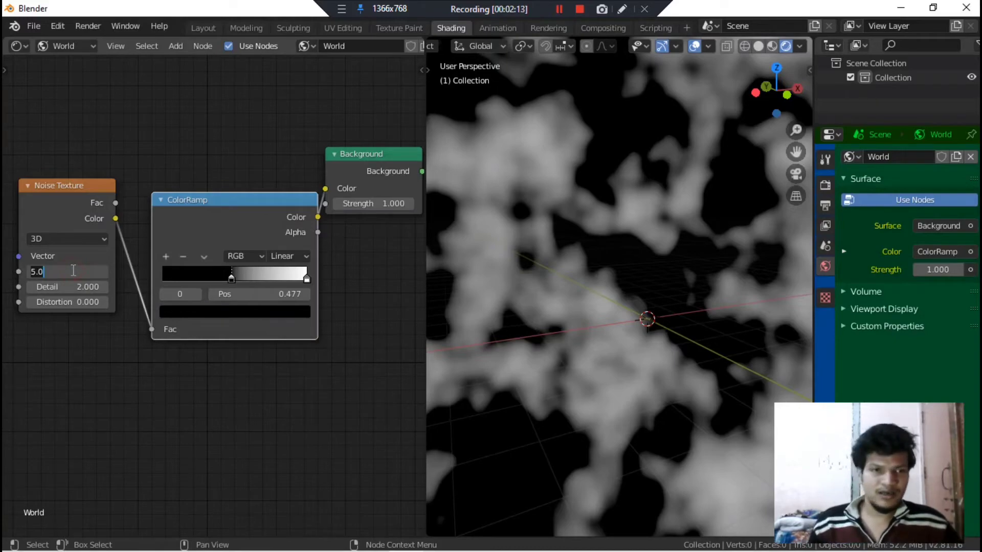
pyautogui.write('100')
pyautogui.press('Return')
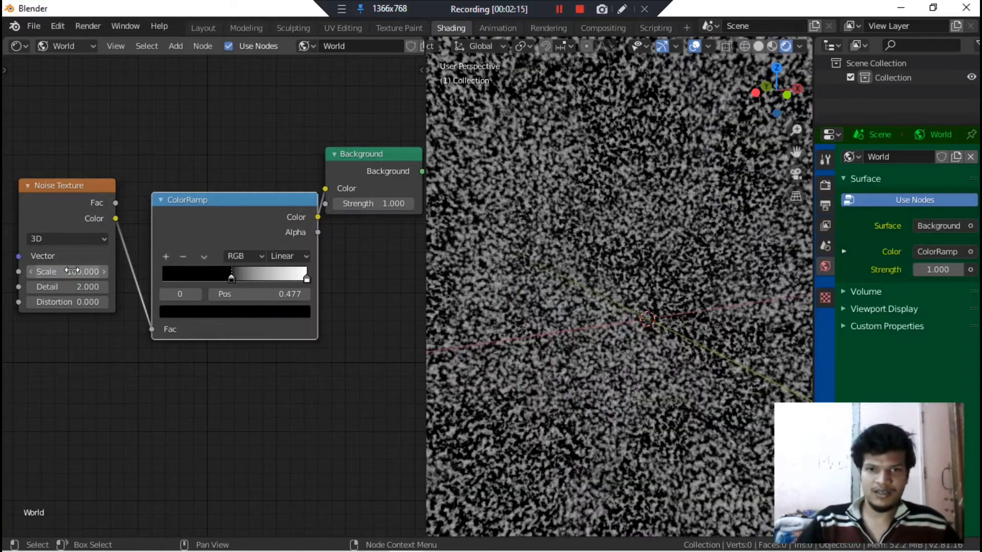
pyautogui.moveTo(614, 309); pyautogui.dragTo(232, 285, button='middle')
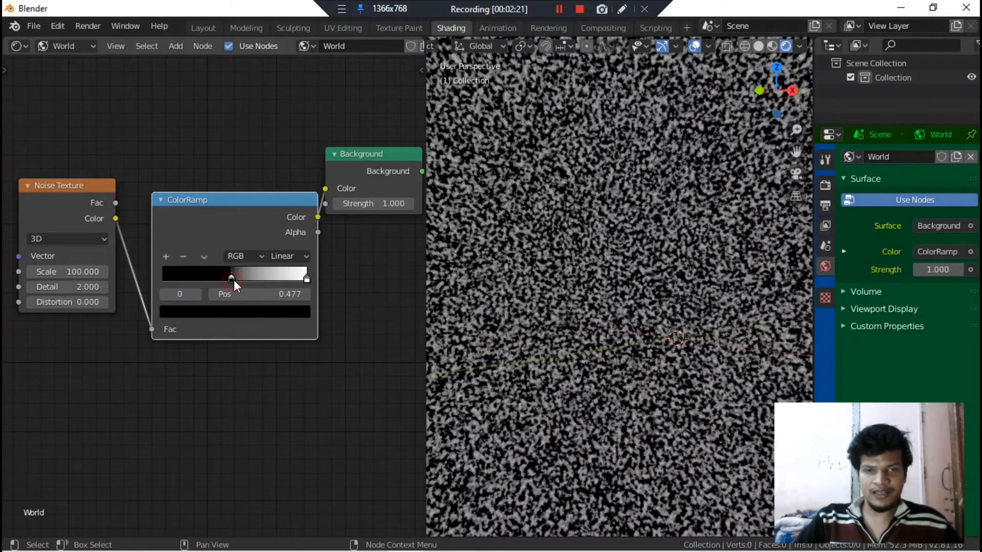
# Step: Slide the ColorRamp black stop right to about 0.61, leaving small white specks
pyautogui.press('g')
pyautogui.click(244, 277)
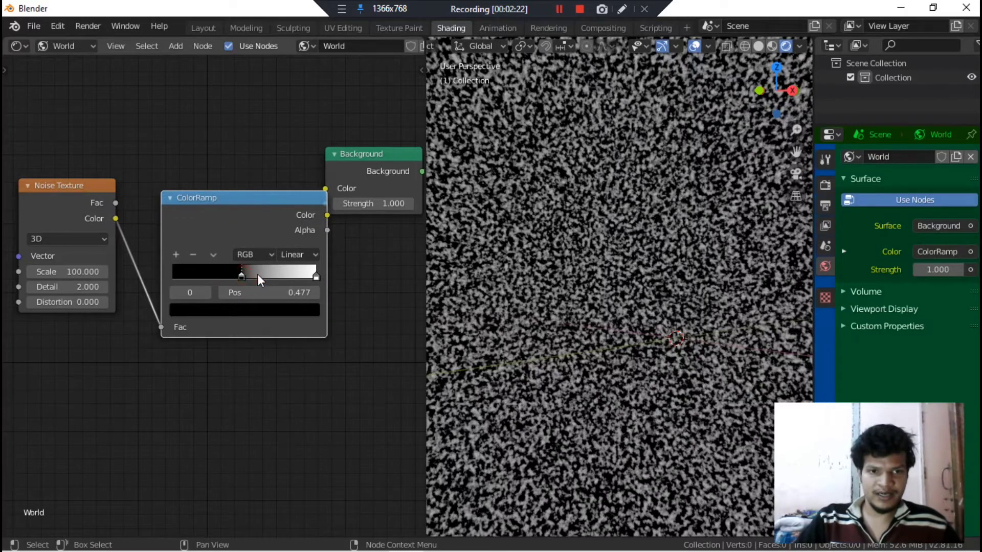
pyautogui.moveTo(256, 274); pyautogui.dragTo(271, 276)
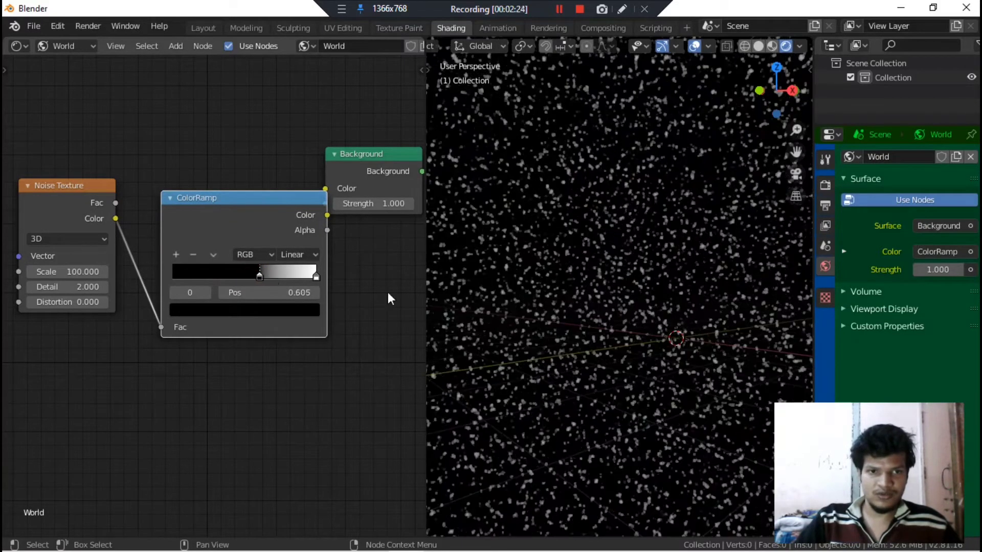
pyautogui.moveTo(628, 330); pyautogui.dragTo(76, 272, button='middle')
# Step: Set Noise Texture Scale to 200 and move the ColorRamp black stop to 0.664
pyautogui.click(77, 272)
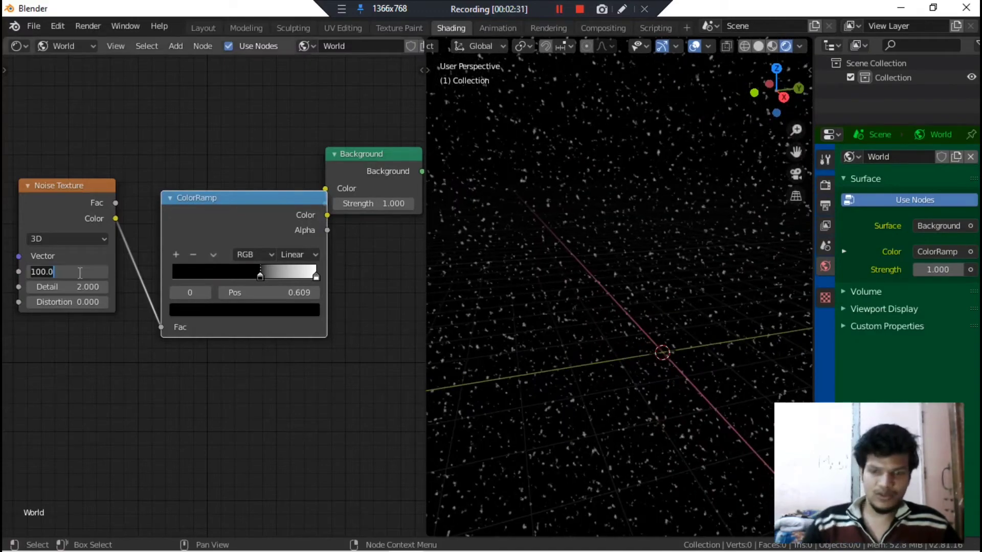
pyautogui.write('200')
pyautogui.press('Return')
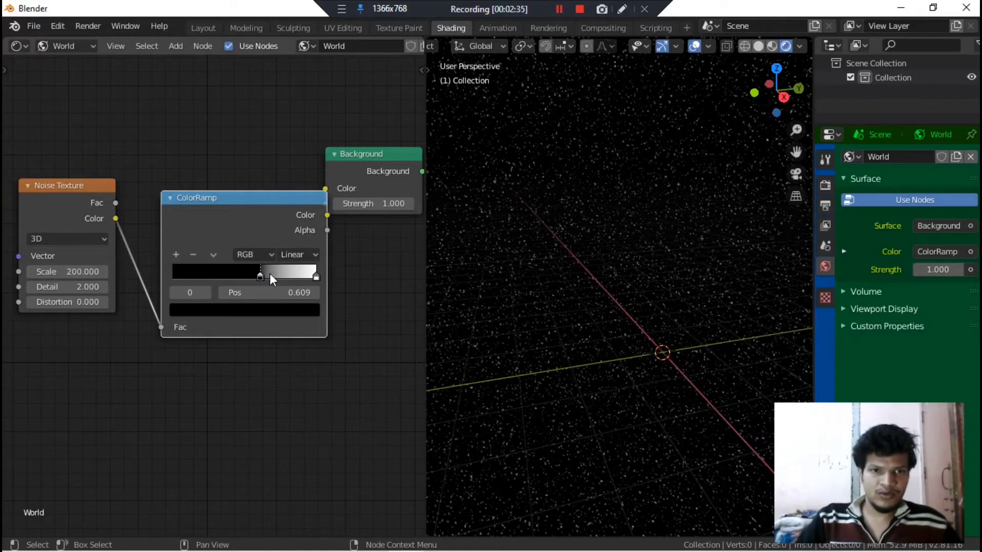
pyautogui.moveTo(269, 273); pyautogui.dragTo(264, 268)
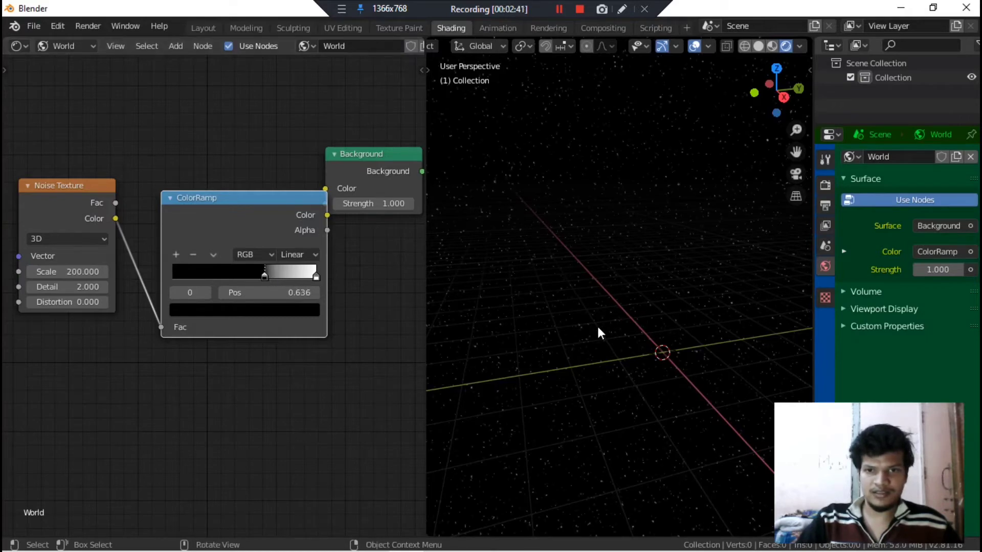
pyautogui.moveTo(597, 324); pyautogui.dragTo(491, 279, button='middle')
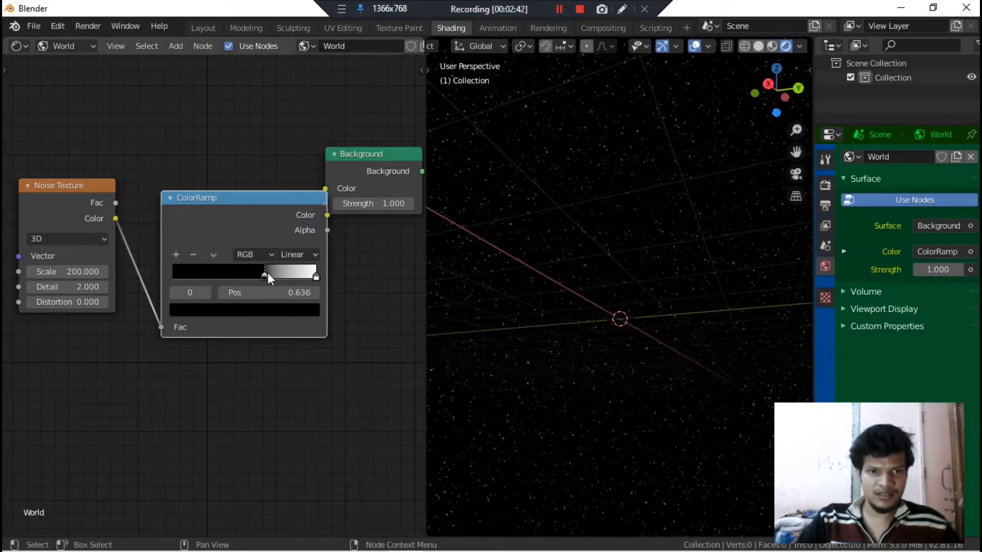
pyautogui.moveTo(269, 277); pyautogui.dragTo(270, 278)
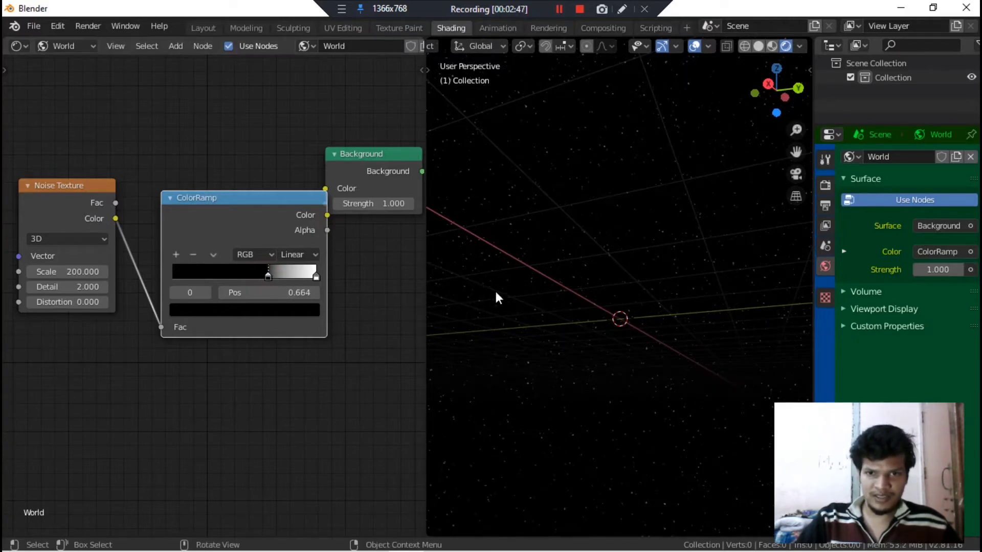
pyautogui.moveTo(495, 292); pyautogui.dragTo(521, 305, button='middle')
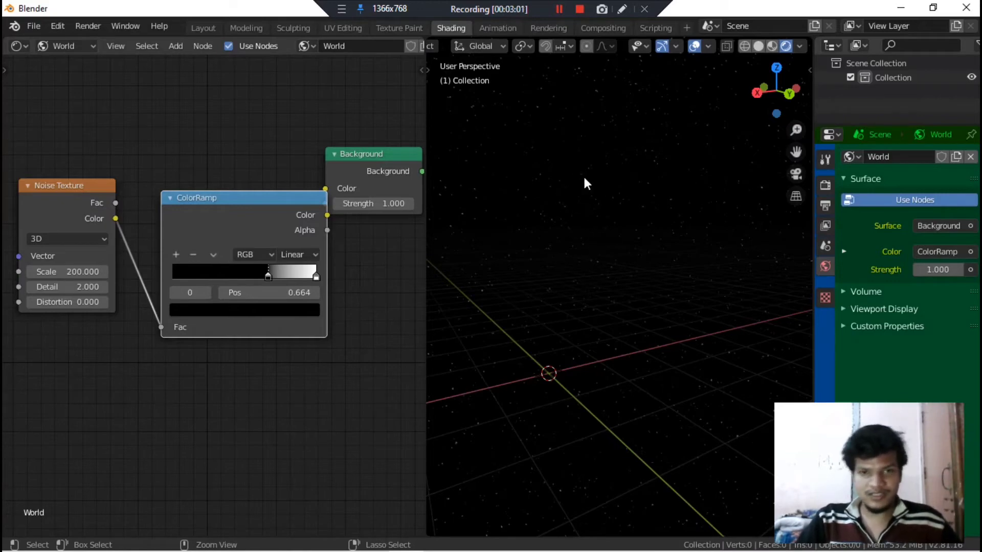
pyautogui.hotkey('ctrl', 'space')
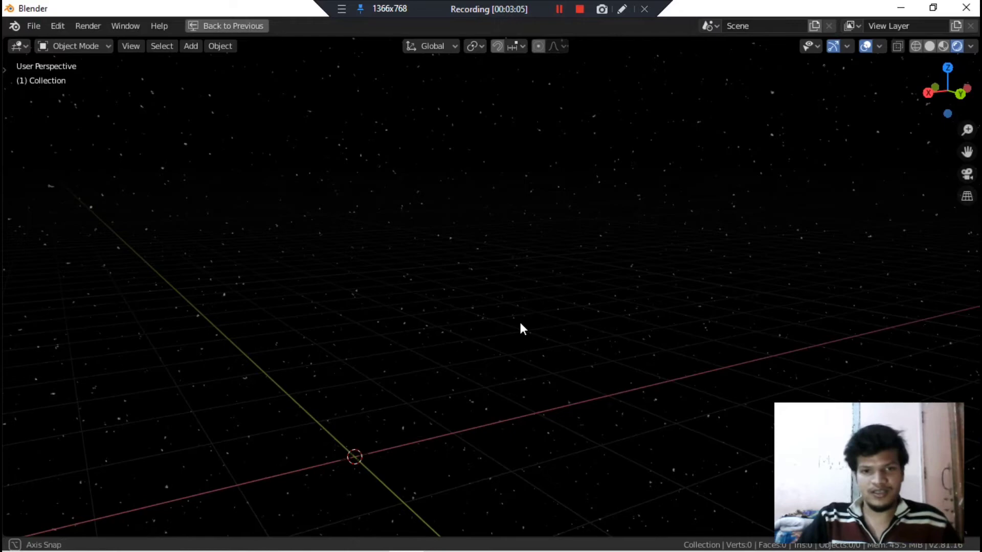
# Step: Orbit the maximized rendered view to inspect the sparse white starfield
pyautogui.moveTo(521, 322); pyautogui.dragTo(417, 208, button='middle')
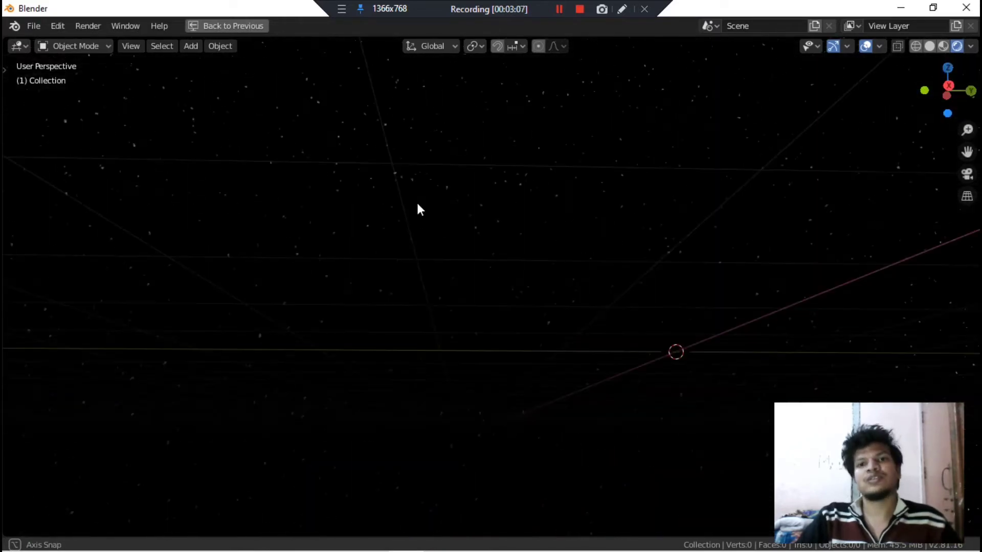
pyautogui.moveTo(473, 314); pyautogui.dragTo(416, 279, button='middle')
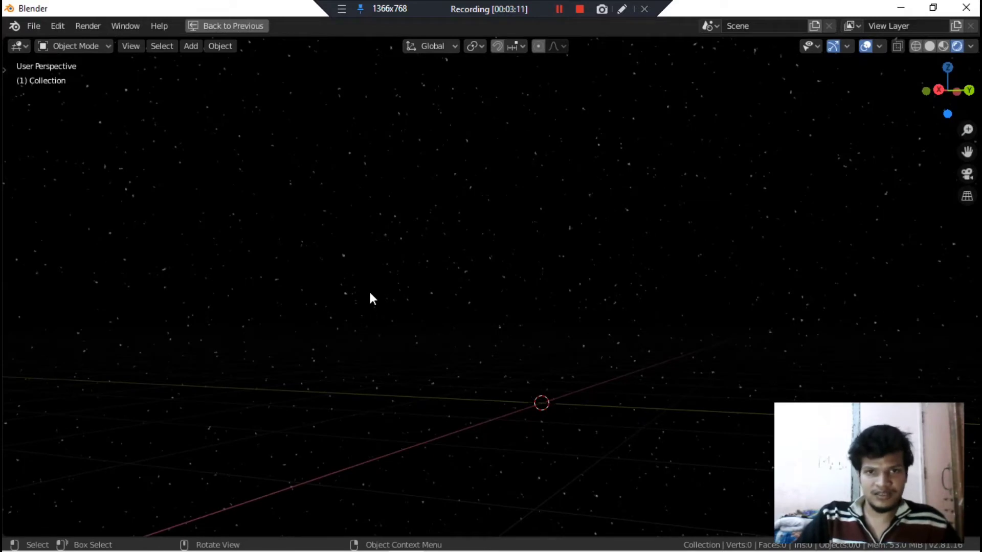
pyautogui.moveTo(369, 293); pyautogui.dragTo(360, 302, button='middle')
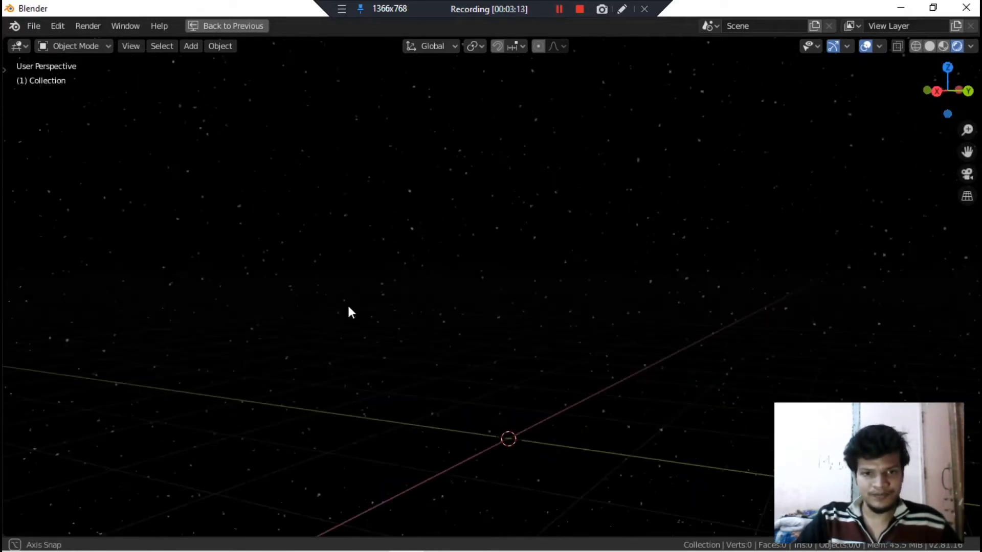
pyautogui.moveTo(348, 307); pyautogui.dragTo(343, 303, button='middle')
pyautogui.press('ctrl')
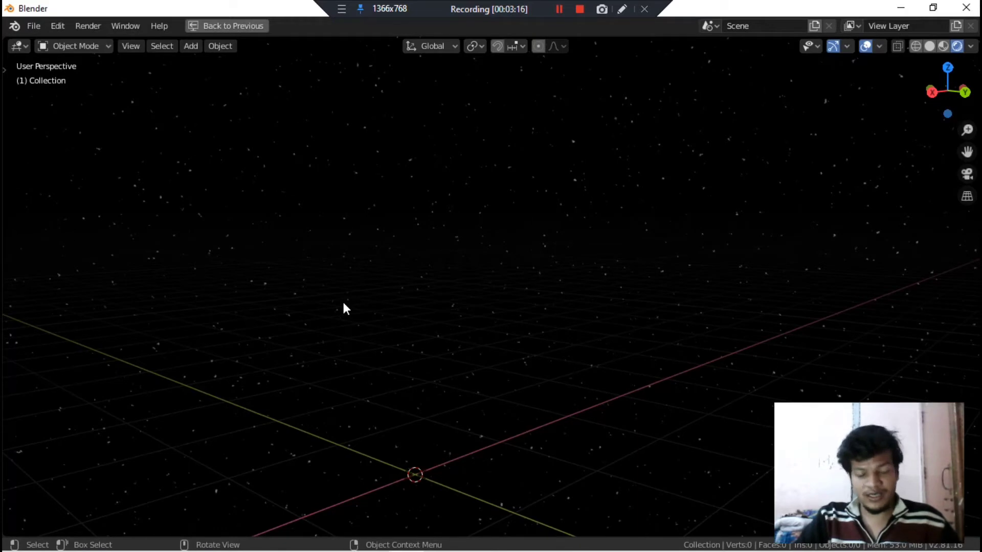
pyautogui.press('ctrl')
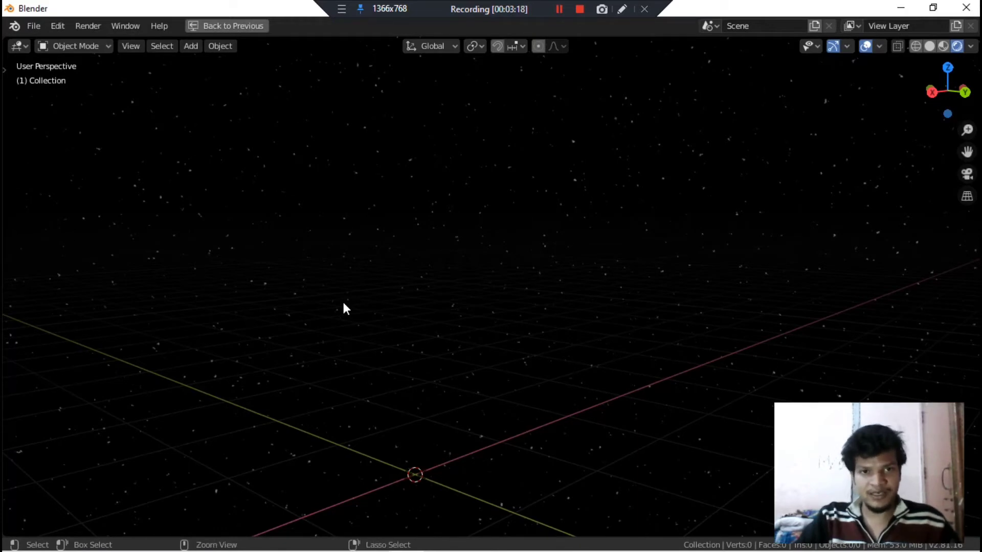
# Step: Back in the Shading layout, raise the Noise Texture Detail from 2.000 to 5
pyautogui.hotkey('ctrl', 'space')
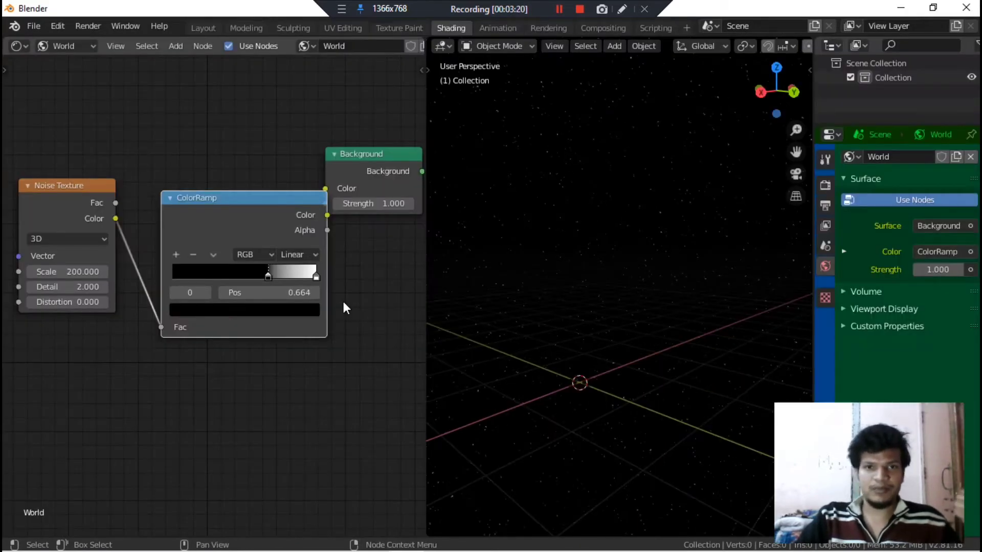
pyautogui.moveTo(243, 354)
pyautogui.mouseDown(button='middle')
pyautogui.moveTo(279, 363)
pyautogui.moveTo(254, 363)
pyautogui.mouseUp(button='middle')
pyautogui.scroll(2, 100, 202)
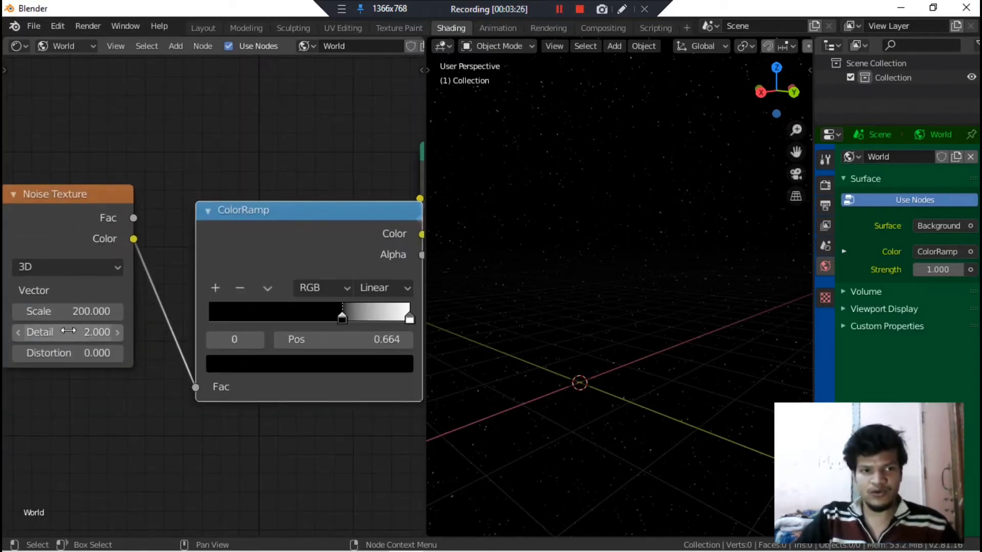
pyautogui.click(117, 333)
pyautogui.click(118, 333)
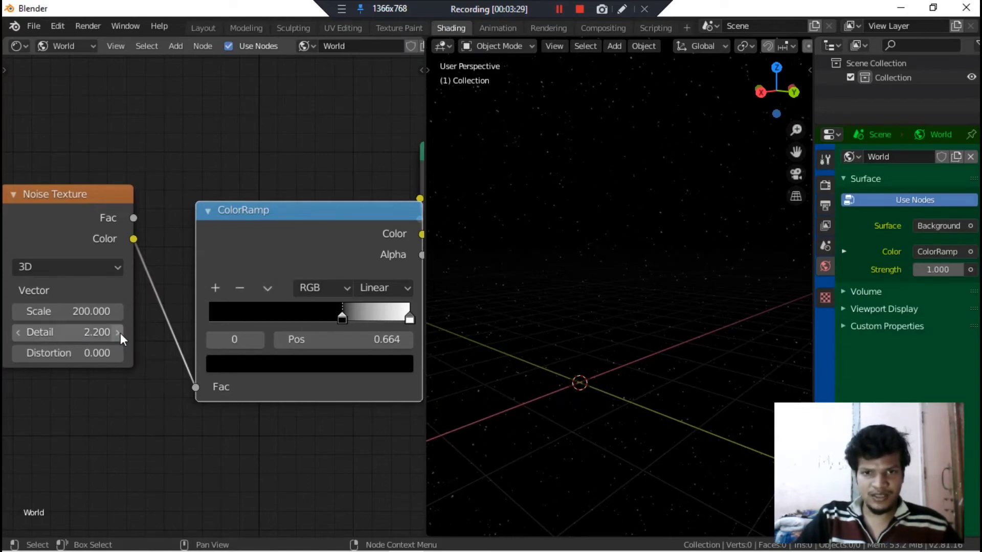
pyautogui.click(118, 333)
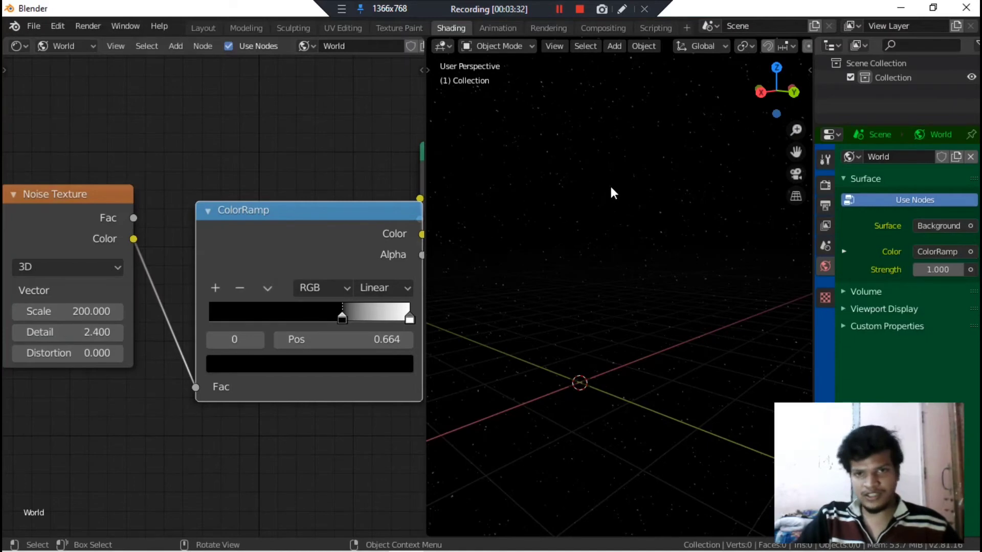
pyautogui.click(91, 335)
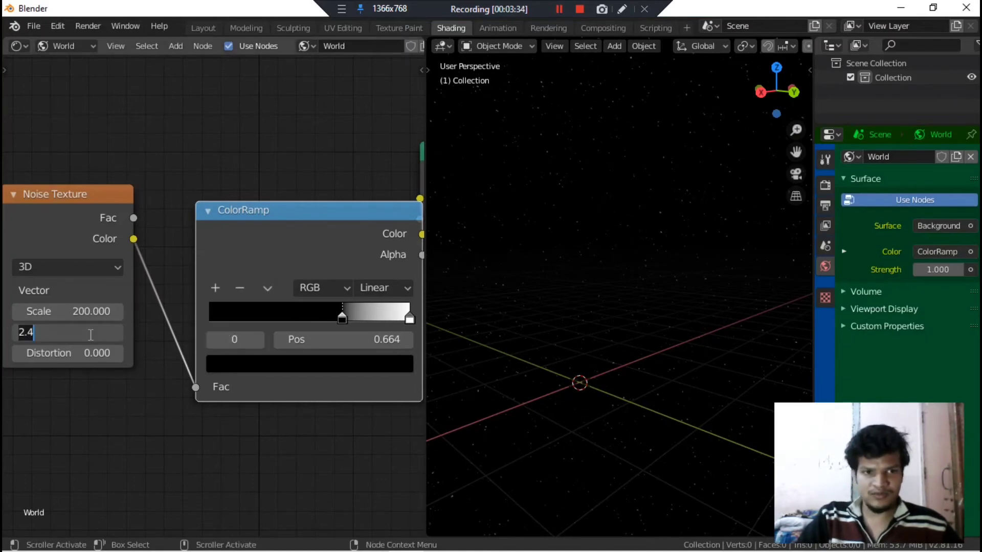
pyautogui.write('5')
pyautogui.press('Return')
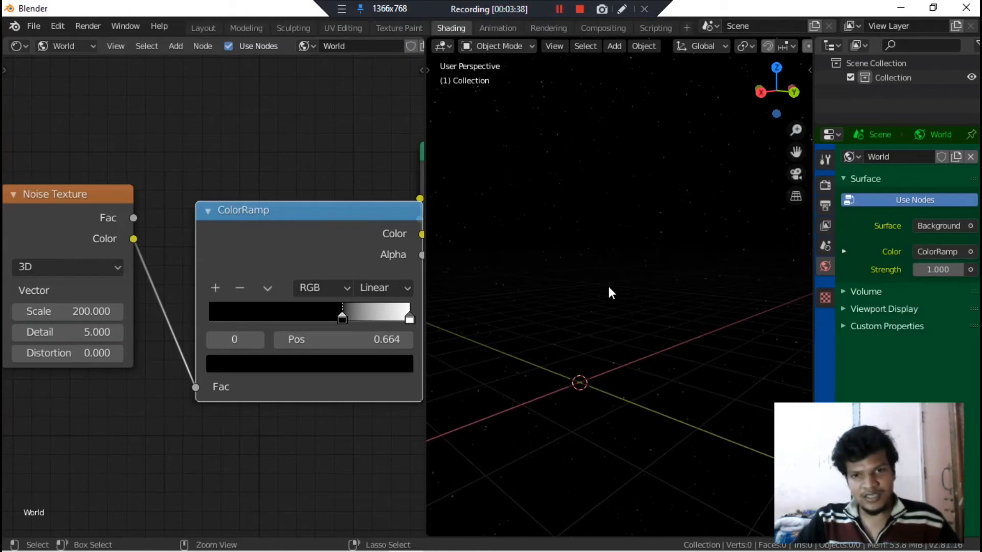
# Step: Maximize the viewport to check the stars, then restore the Shading layout
pyautogui.hotkey('ctrl', 'space')
pyautogui.moveTo(398, 365); pyautogui.dragTo(415, 318, button='middle')
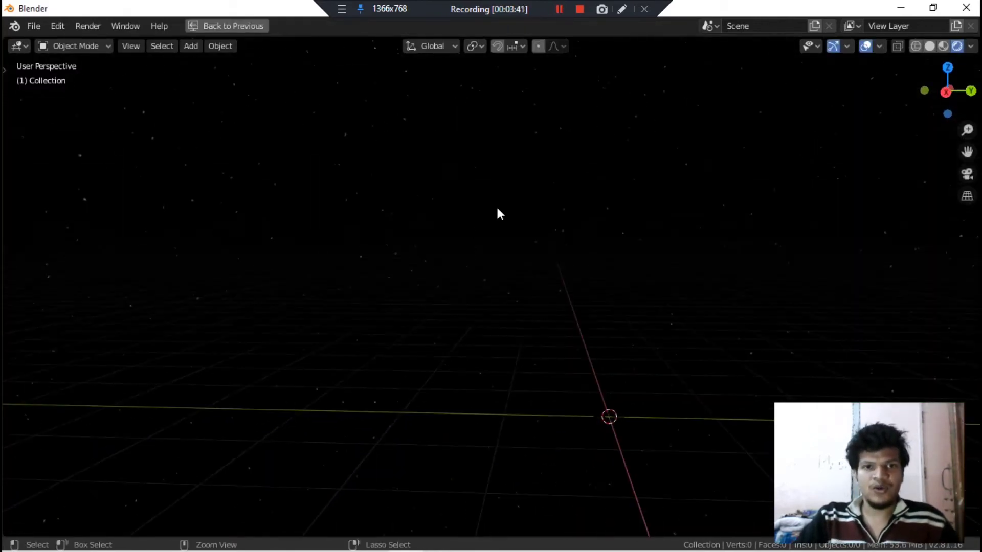
pyautogui.hotkey('ctrl', 'space')
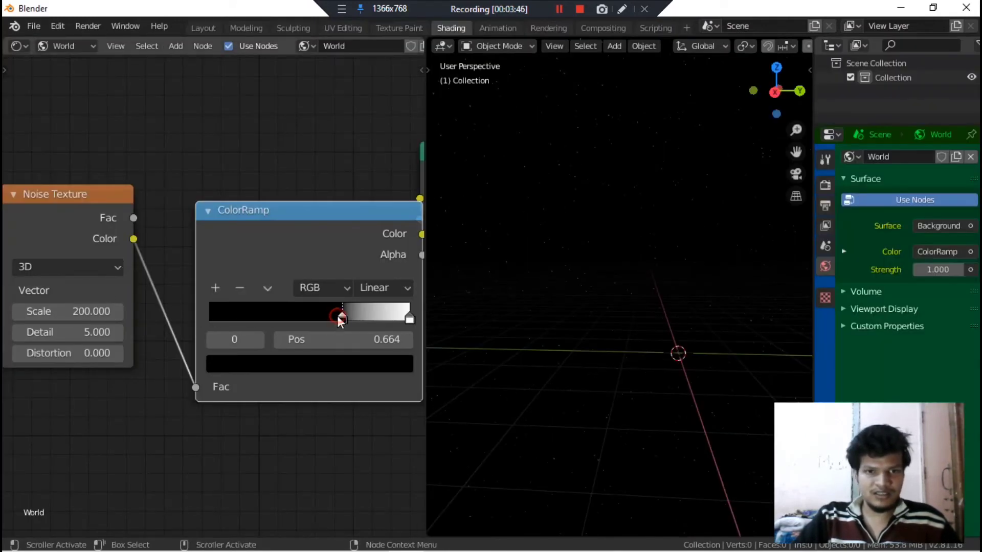
# Step: Slide the ColorRamp black stop to position 0.641 for more stars and maximize the 3D viewport
pyautogui.moveTo(337, 317); pyautogui.dragTo(336, 317)
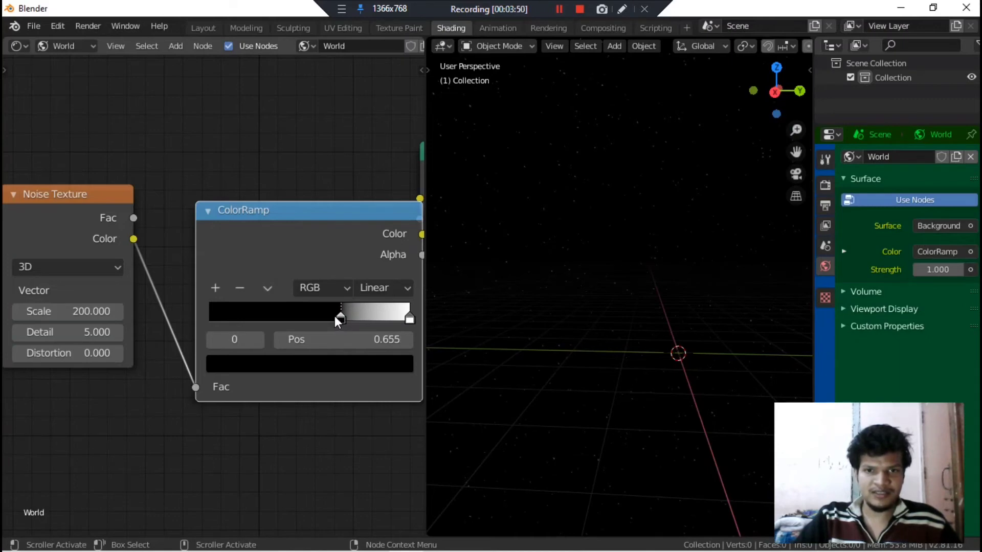
pyautogui.moveTo(335, 316); pyautogui.dragTo(334, 316)
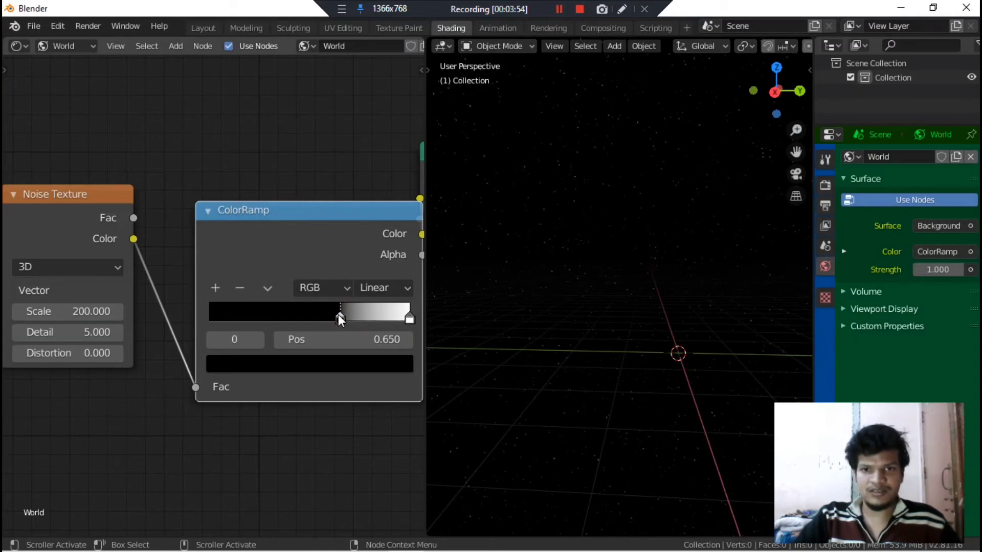
pyautogui.moveTo(339, 318); pyautogui.dragTo(336, 318)
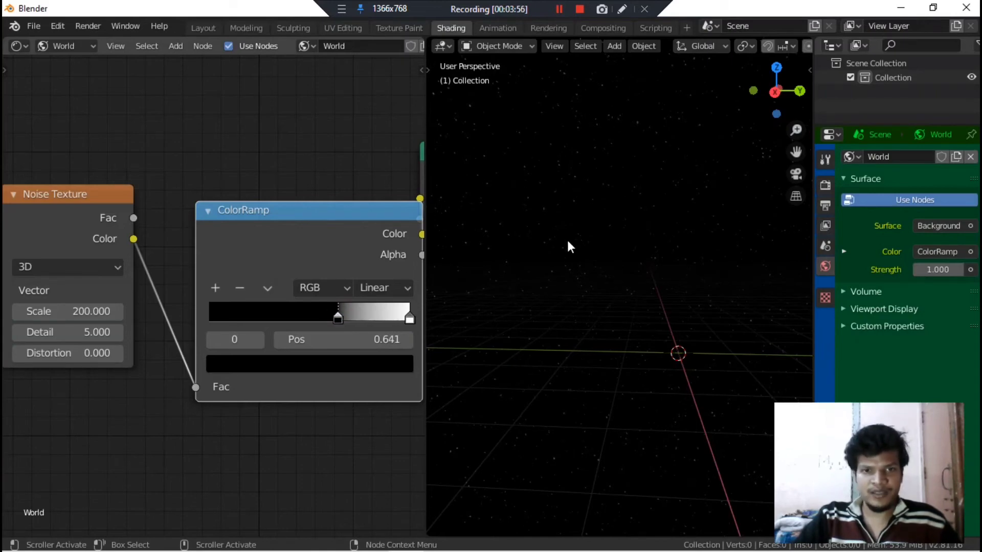
pyautogui.hotkey('ctrl', 'space')
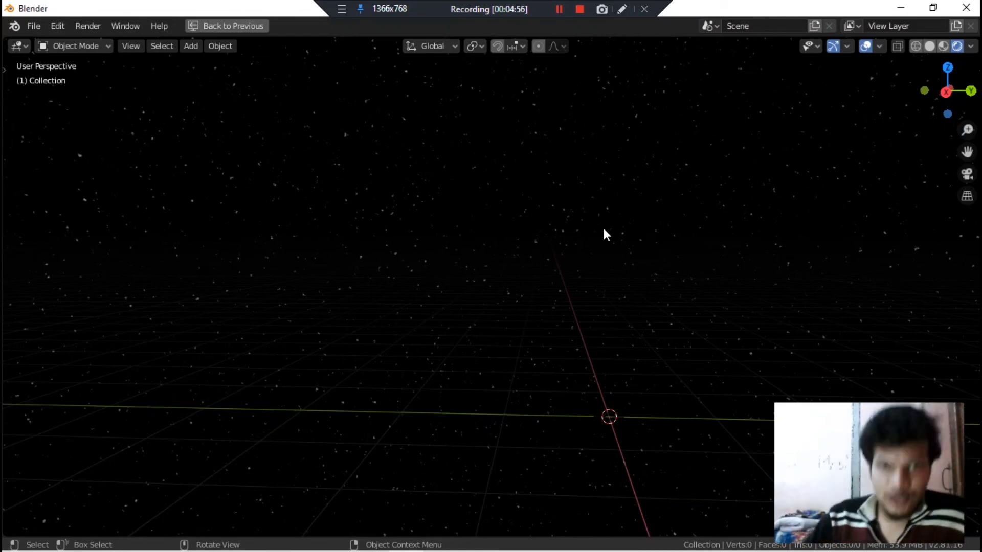
pyautogui.click(560, 10)
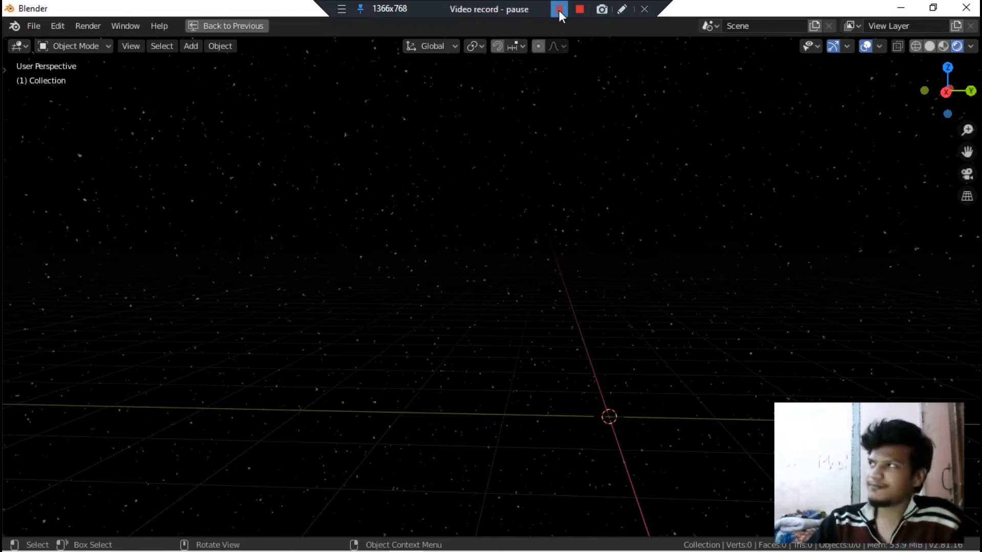